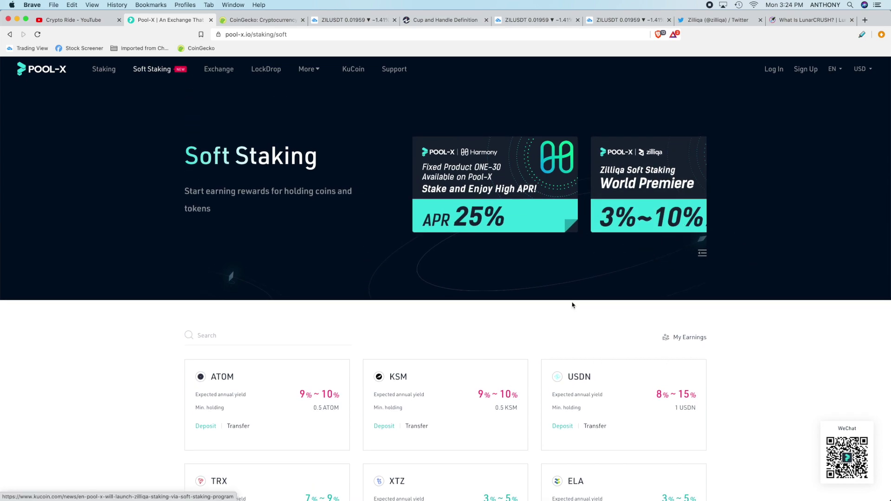
- Review the ZIL soft staking offer on Pool-X, including its expected annual yield and minimum holding
scroll(569, 290, "down", 5)
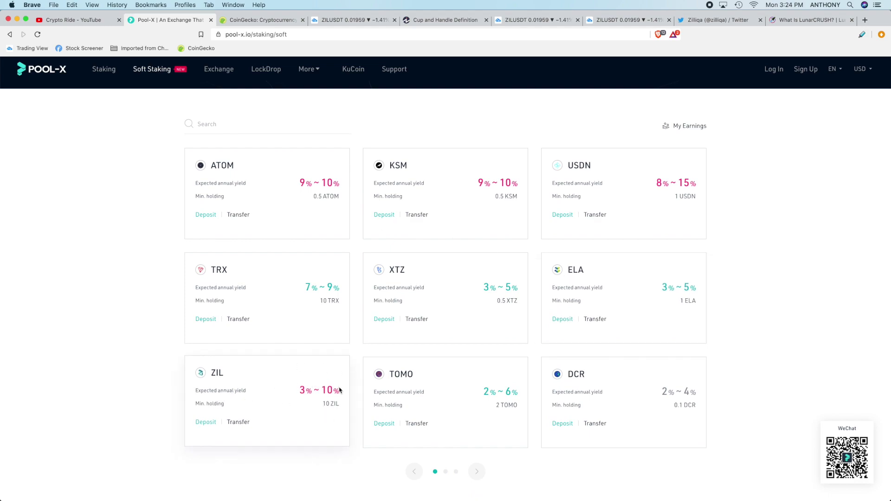
scroll(293, 398, "up", 5)
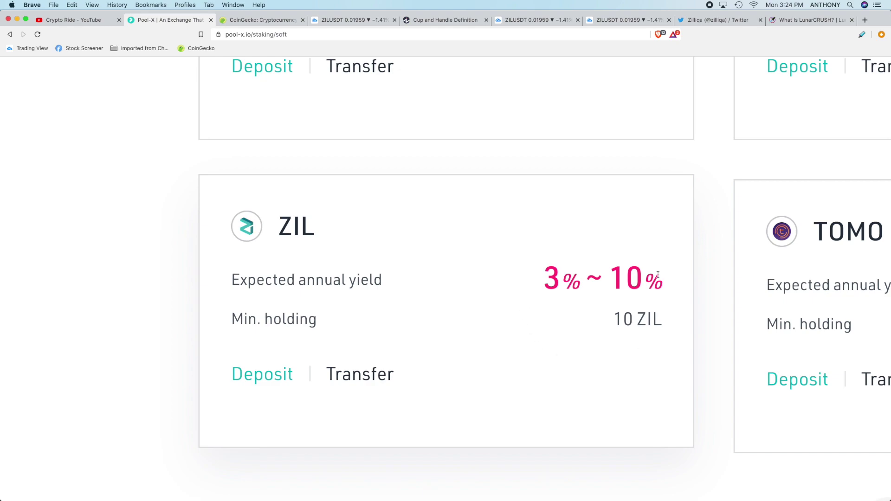
scroll(526, 270, "right", 5)
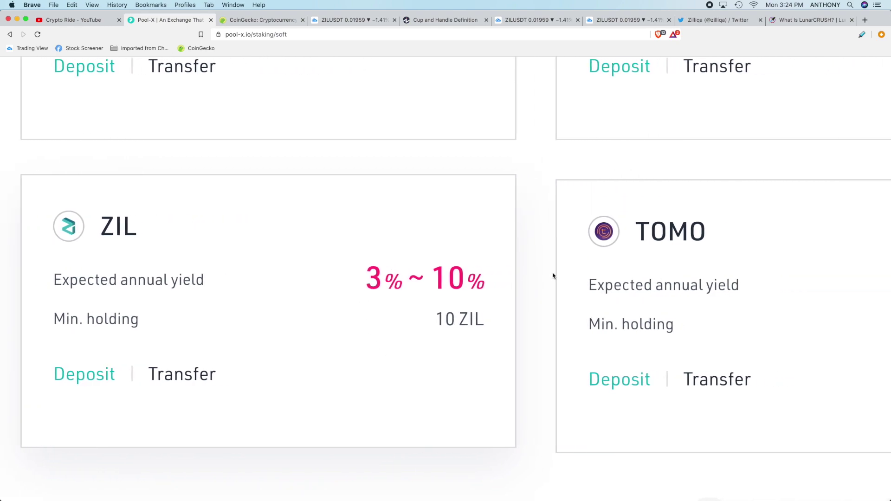
scroll(552, 276, "down", 5)
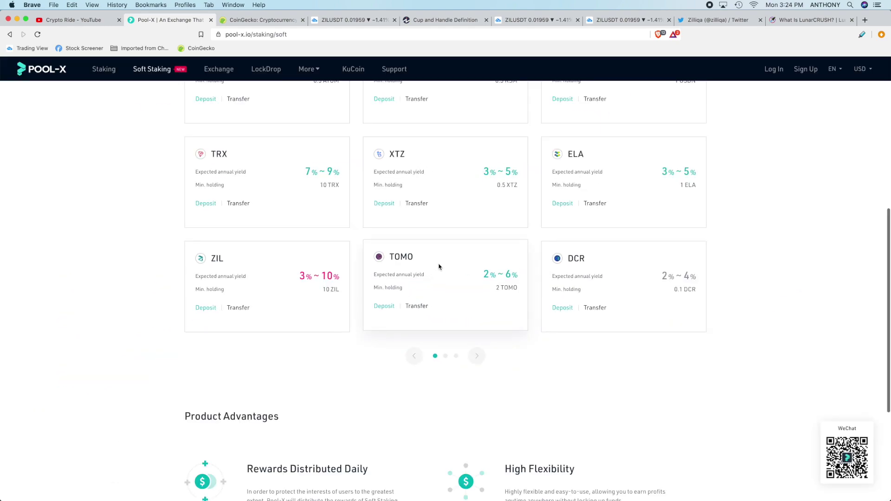
scroll(439, 267, "up", 3)
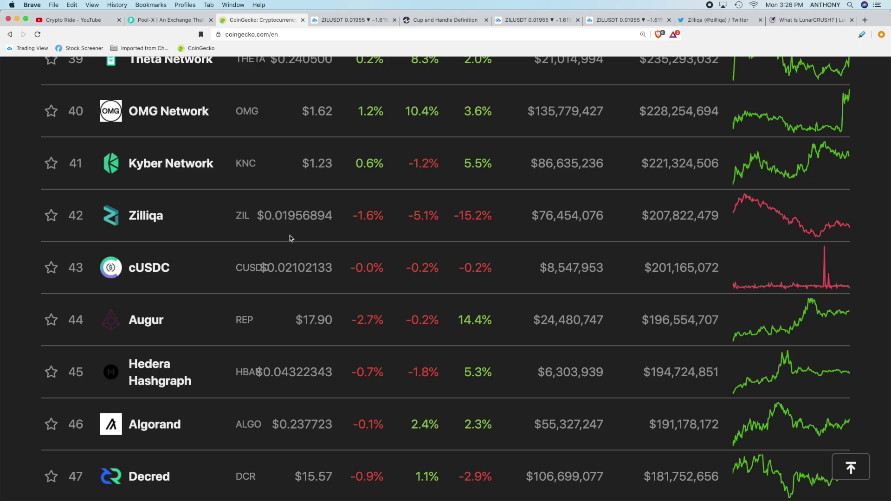
- Examine Zilliqa's rank, price and percentage changes in the CoinGecko market list
scroll(175, 259, "up", 1)
scroll(179, 262, "up", 3)
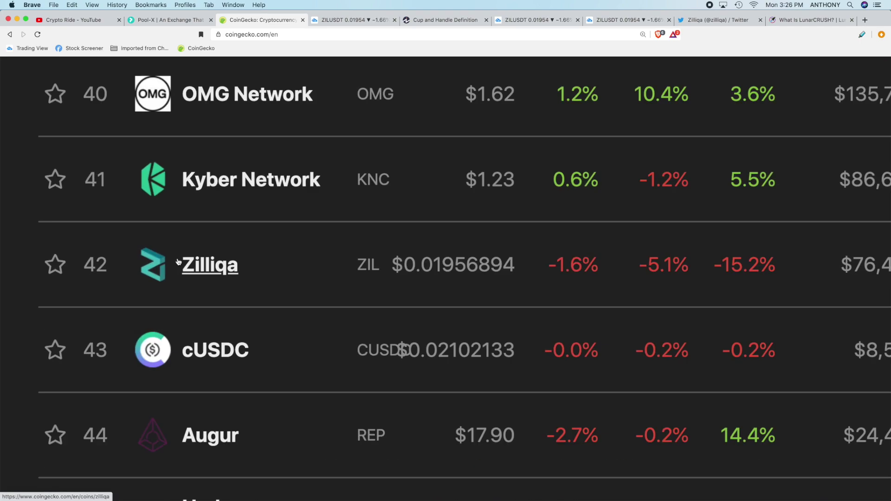
scroll(179, 263, "up", 3)
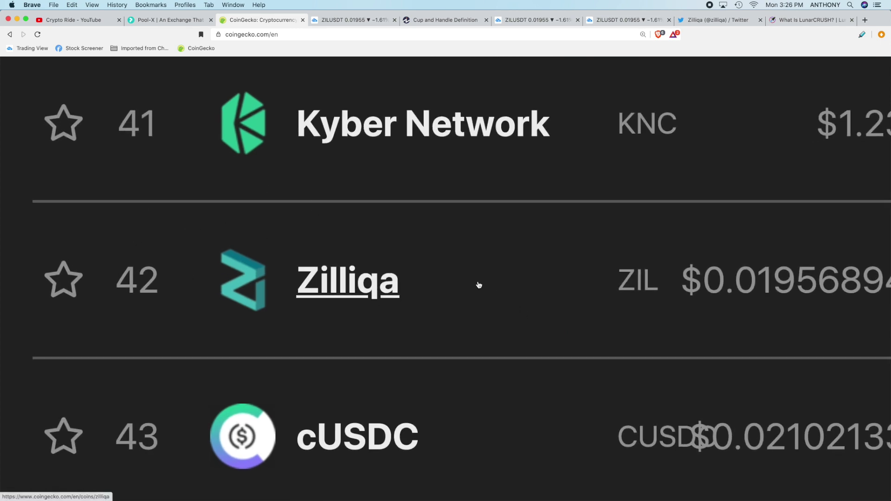
scroll(479, 285, "down", 5)
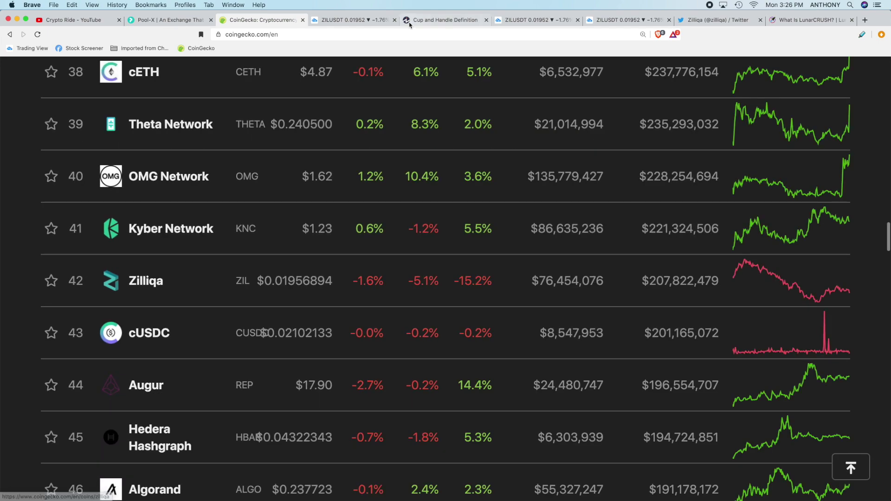
- Compare the marked pullback on the daily ZILUSDT chart with Investopedia's cup and handle definition
left_click(334, 20)
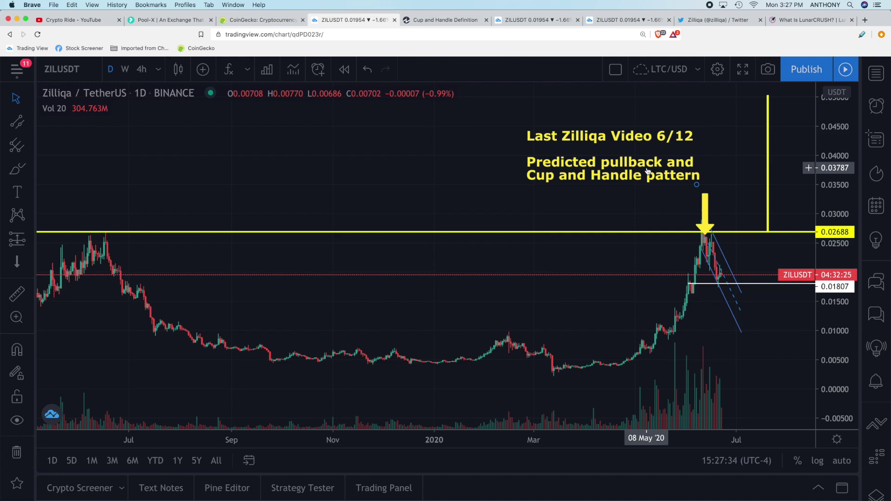
left_click(704, 213)
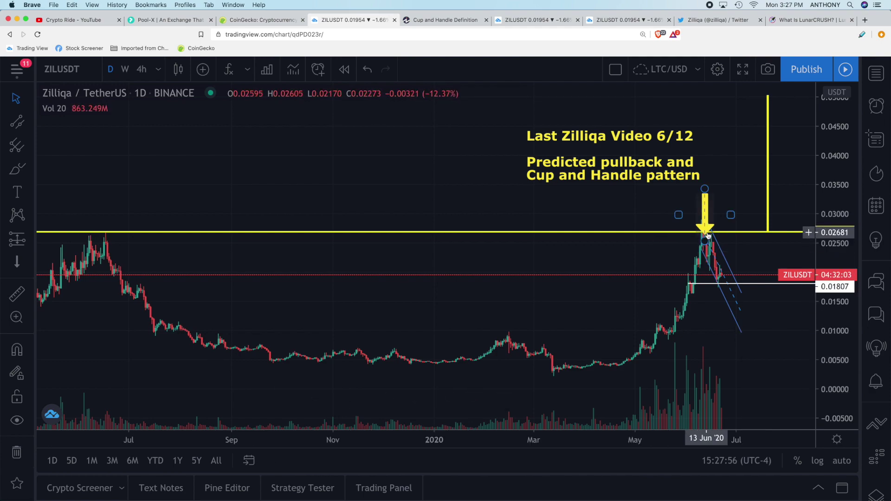
key("ctrl+Tab")
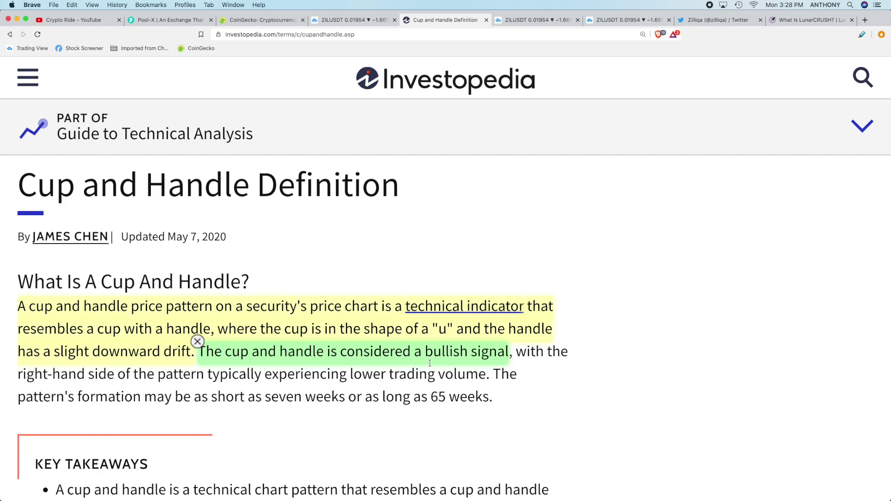
left_click(339, 20)
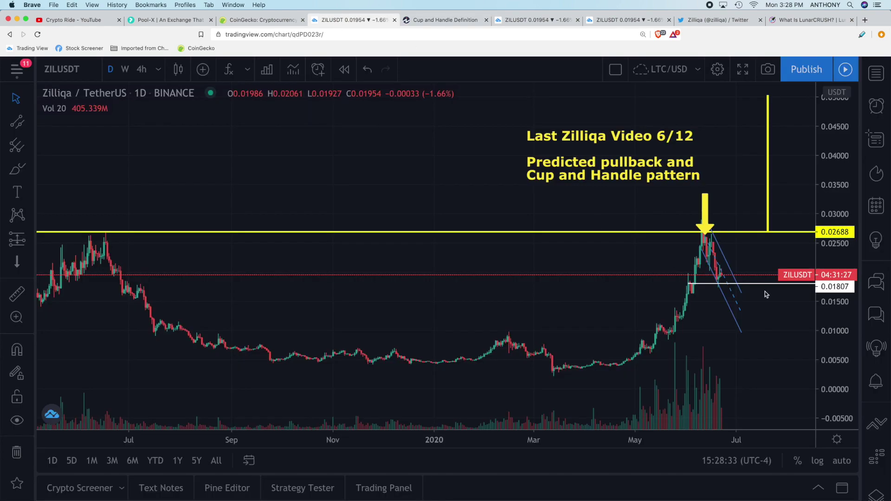
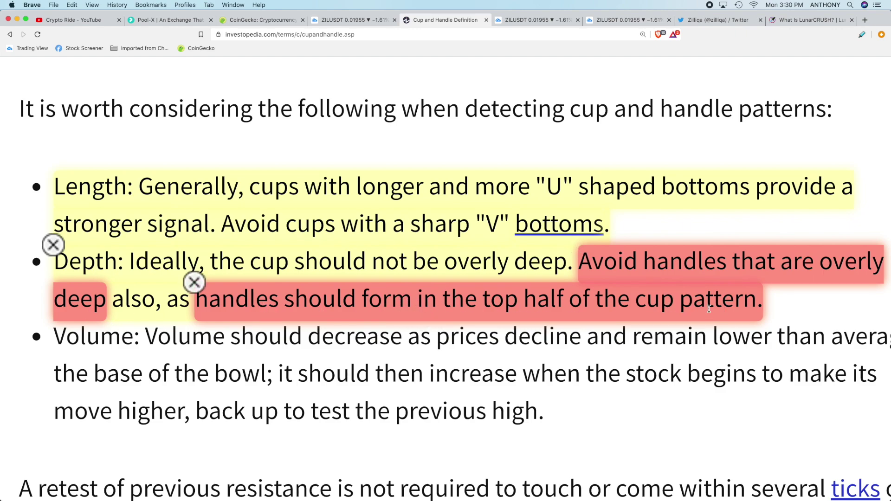
- Delete the steep white trend line rising to the June peak on the ZILUSDT chart with the Fibonacci retracement
left_click(520, 22)
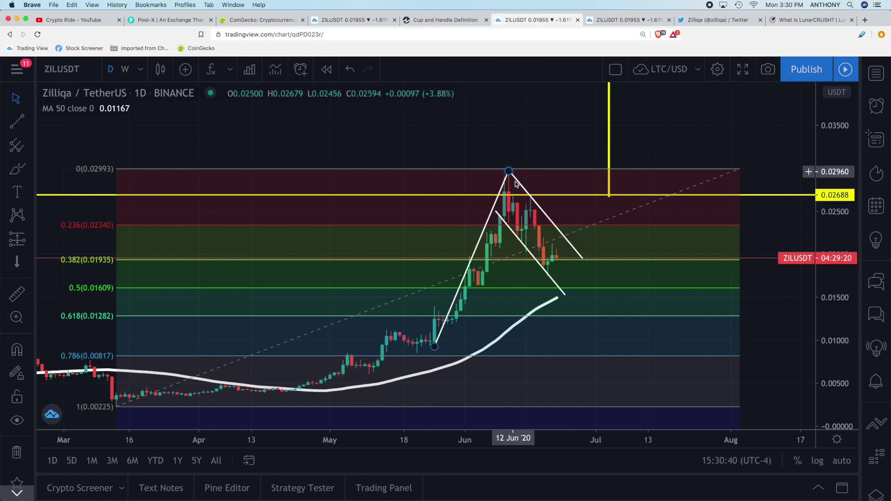
scroll(550, 233, "up", 1)
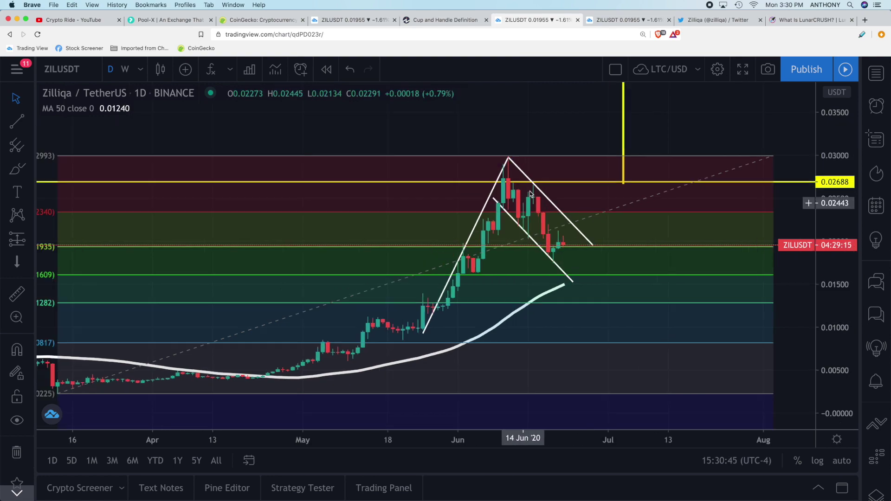
left_click(479, 221)
key("Delete")
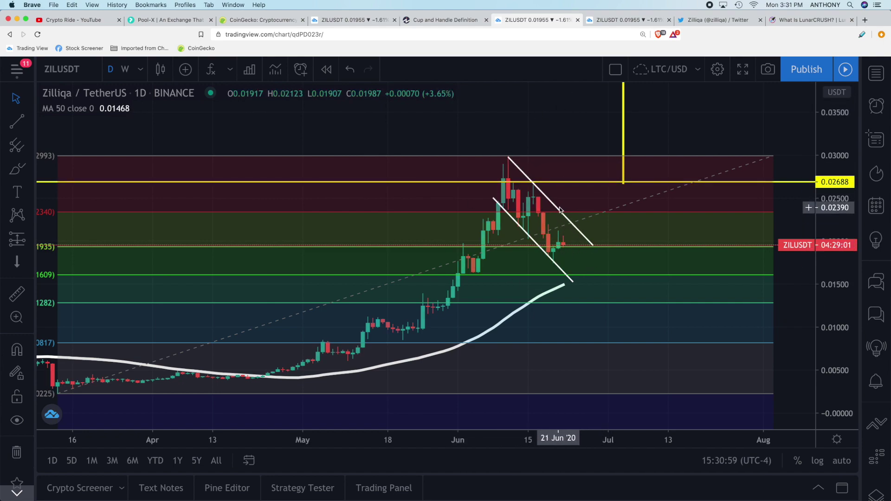
- Examine the ZILUSDT pullback channel against the Fibonacci levels, the 50-day moving average and the yellow resistance line at 0.02688
scroll(558, 223, "down", 2)
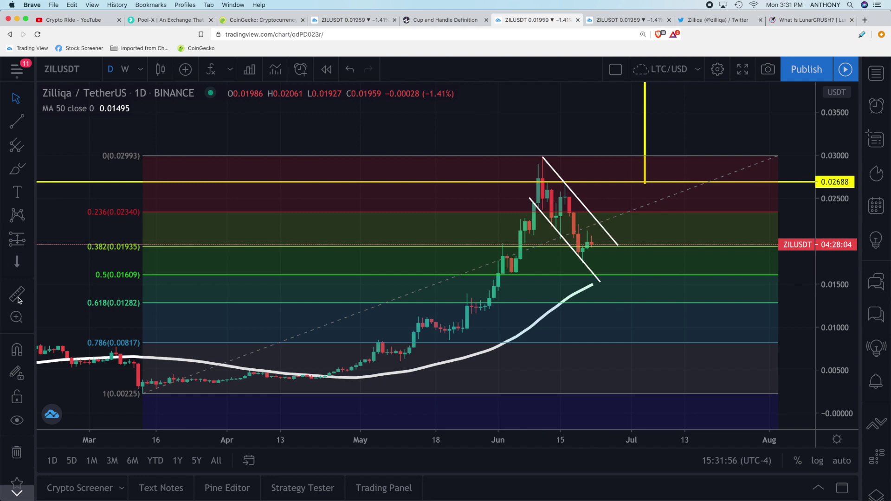
left_click_drag(787, 359, 778, 334)
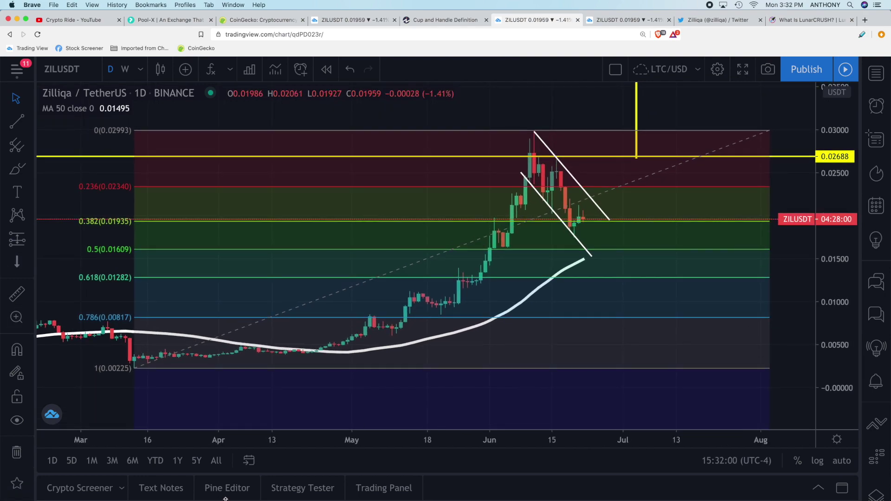
scroll(216, 446, "down", 2)
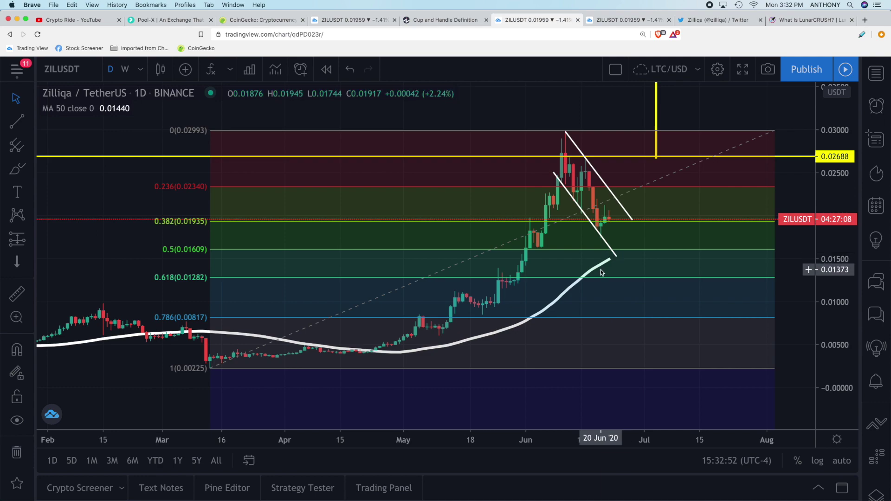
left_click(414, 351)
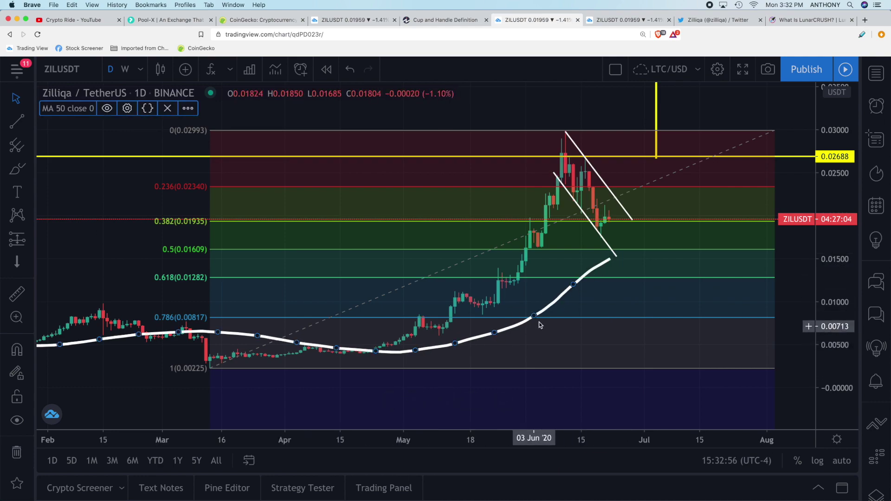
left_click(611, 253)
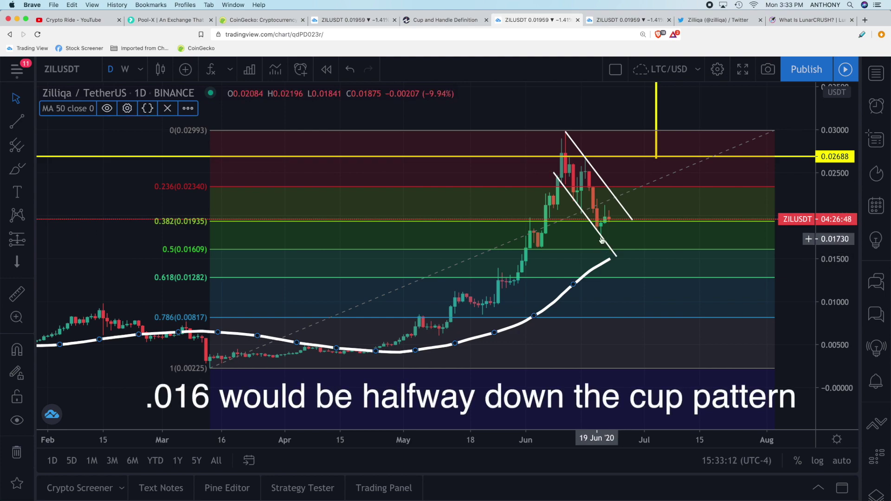
left_click(607, 265)
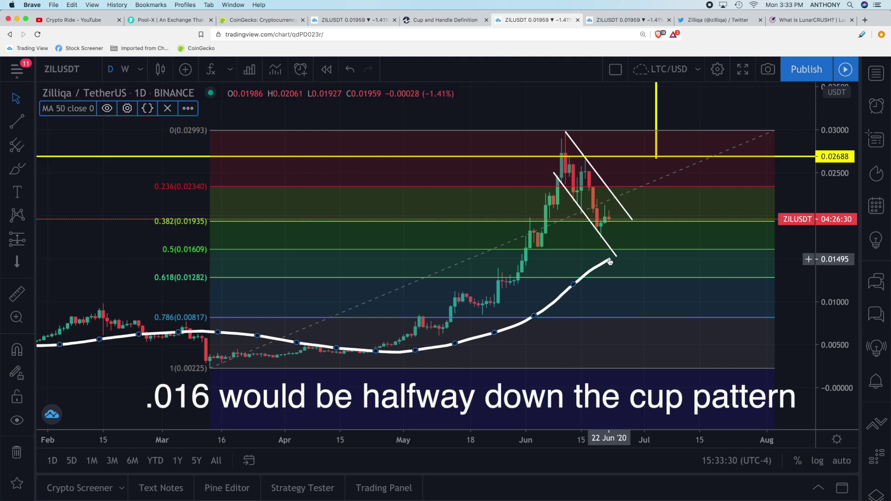
left_click(656, 158)
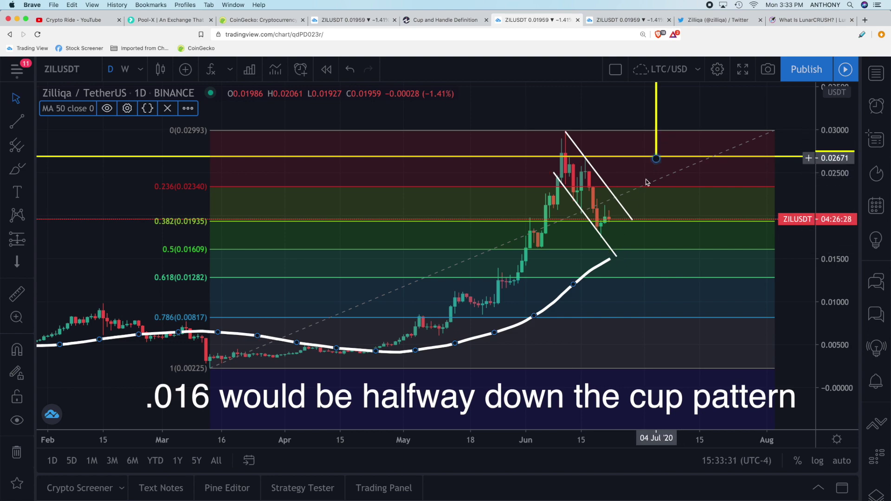
left_click(714, 92)
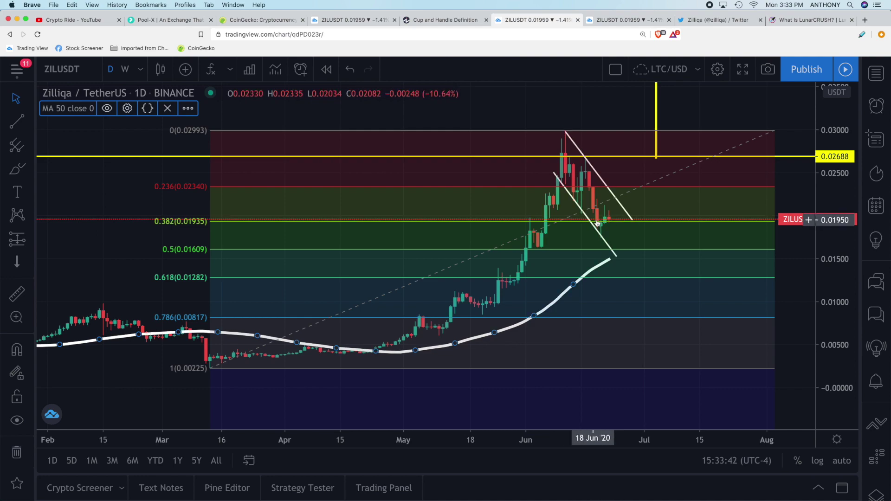
left_click(620, 203)
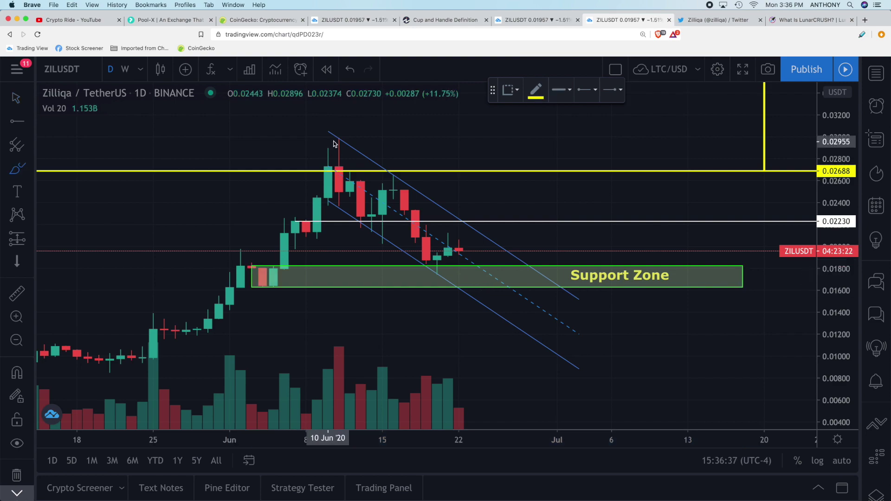
- Trace the price swings from the June peak to the latest candle inside the descending channel with the Brush tool
mouse_move(339, 140)
left_mouse_down()
mouse_move(376, 242)
mouse_move(396, 181)
mouse_move(432, 271)
mouse_move(460, 246)
left_mouse_up()
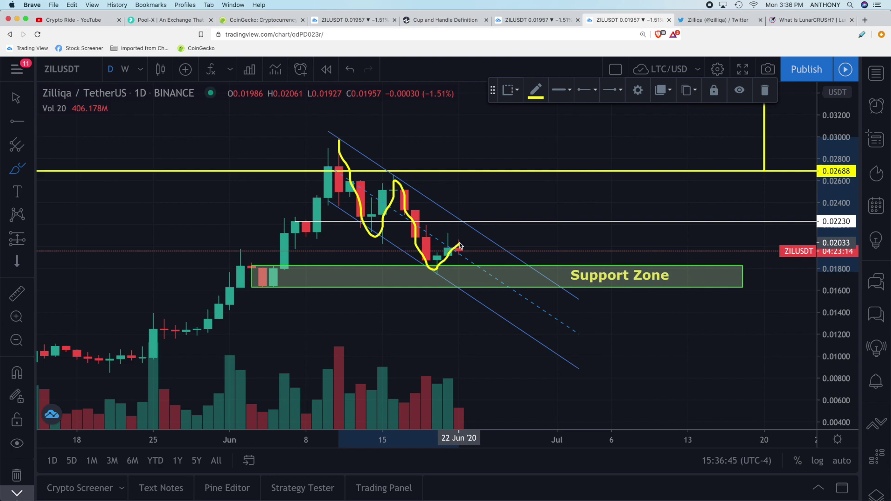
mouse_move(460, 245)
left_mouse_down()
mouse_move(474, 231)
mouse_move(485, 292)
mouse_move(466, 279)
mouse_move(492, 283)
mouse_move(461, 278)
left_mouse_up()
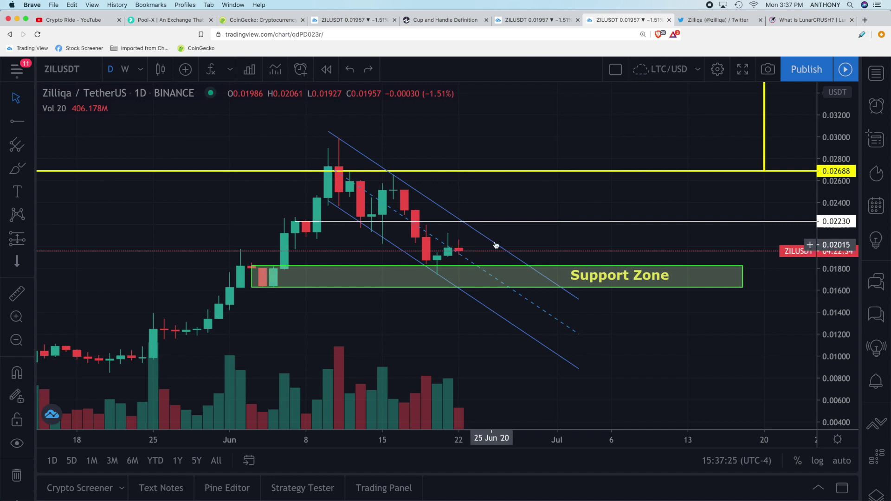
left_click(480, 235)
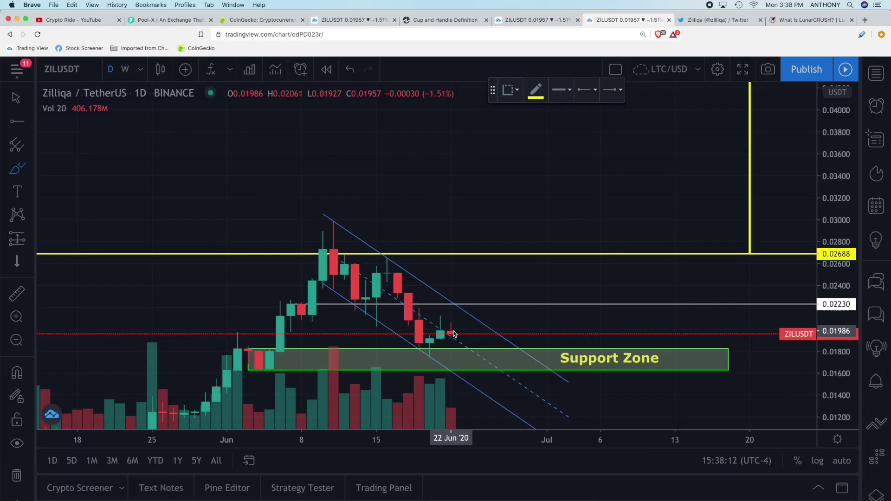
- Brush a projected price path rising from the latest candle past the 0.02688 resistance line, and circle where it crosses
mouse_move(454, 333)
left_mouse_down()
mouse_move(471, 305)
mouse_move(496, 299)
mouse_move(519, 255)
left_mouse_up()
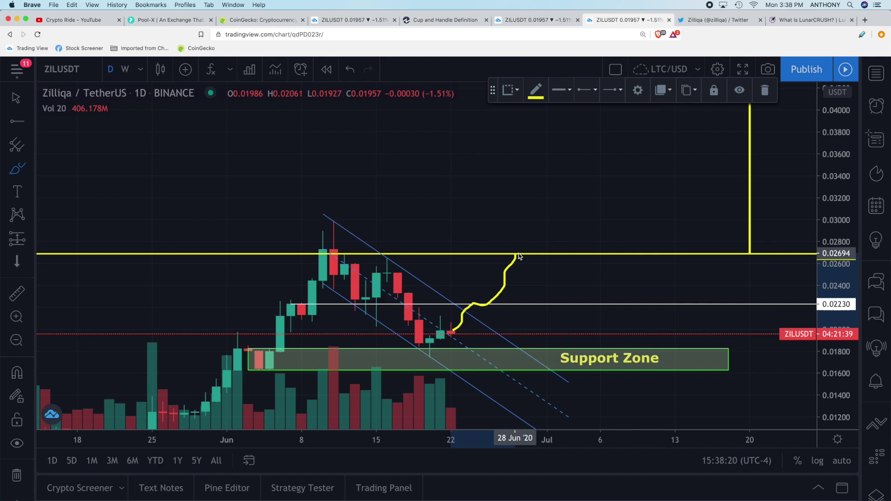
mouse_move(520, 256)
left_mouse_down()
mouse_move(525, 242)
mouse_move(544, 261)
mouse_move(579, 197)
mouse_move(633, 210)
left_mouse_up()
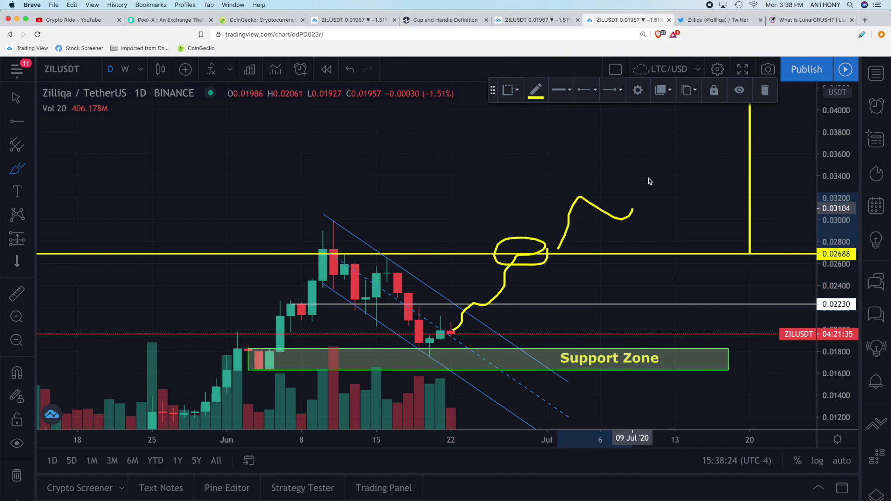
mouse_move(649, 181)
left_mouse_down()
mouse_move(657, 137)
mouse_move(707, 159)
left_mouse_up()
mouse_move(538, 167)
left_mouse_down()
mouse_move(439, 307)
mouse_move(491, 300)
left_mouse_up()
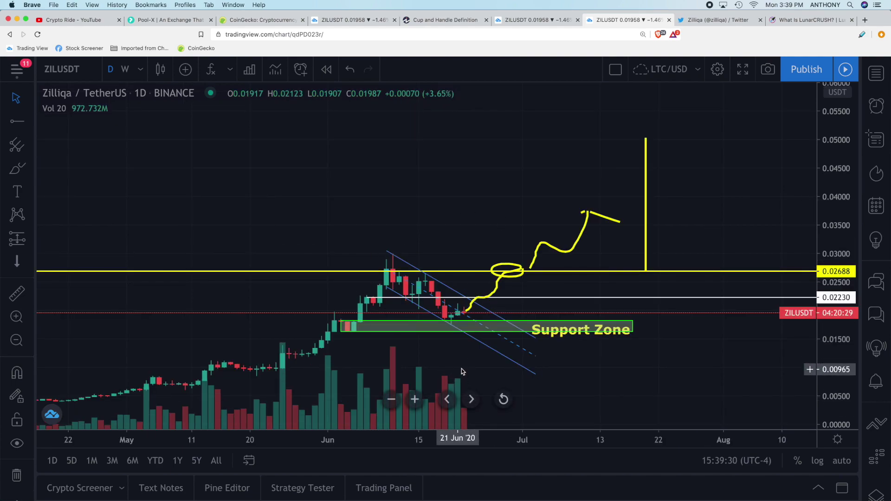
left_click_drag(461, 369, 489, 285)
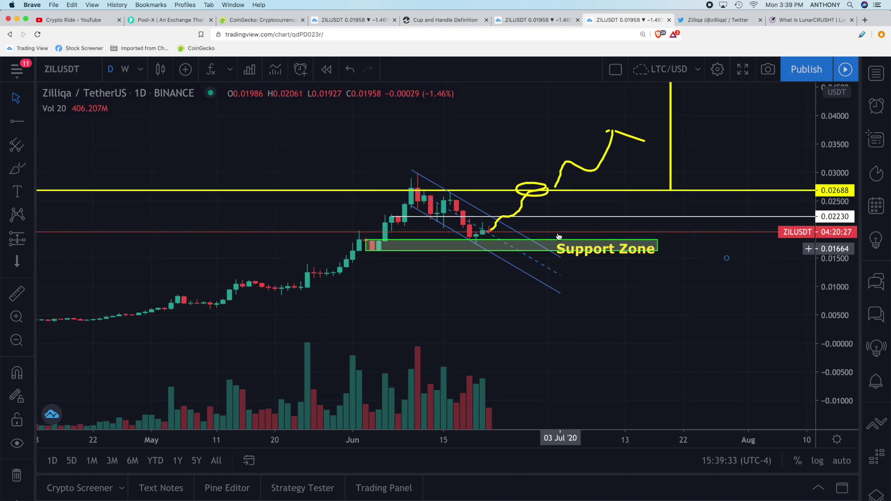